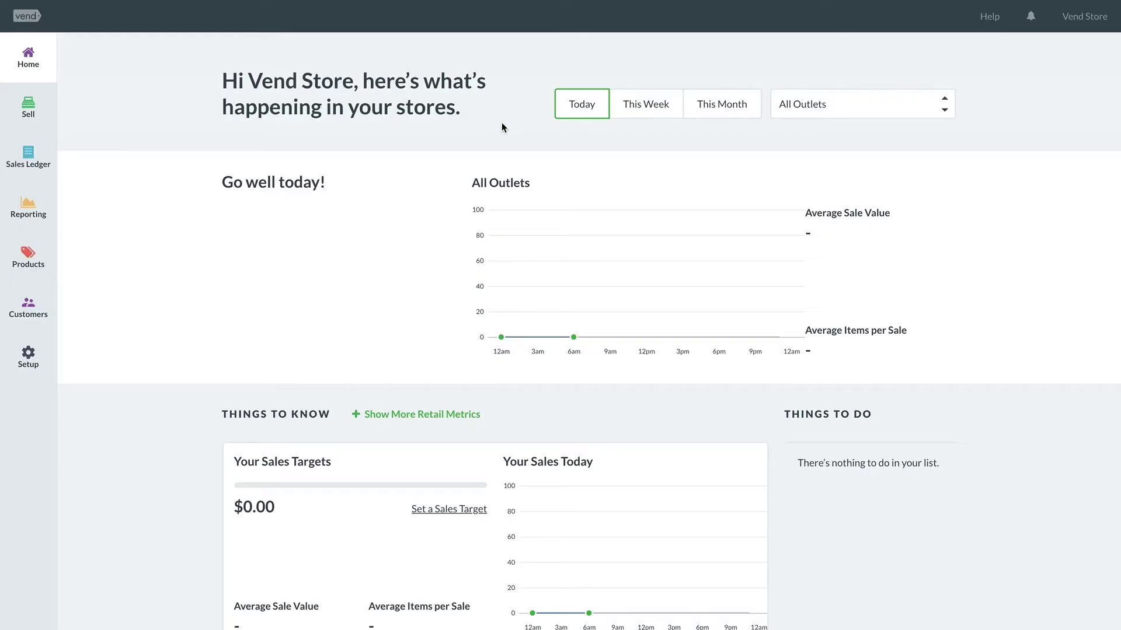
Step: Navigate from the dashboard through Products to the Stock Control consignment list
left_click(30, 271)
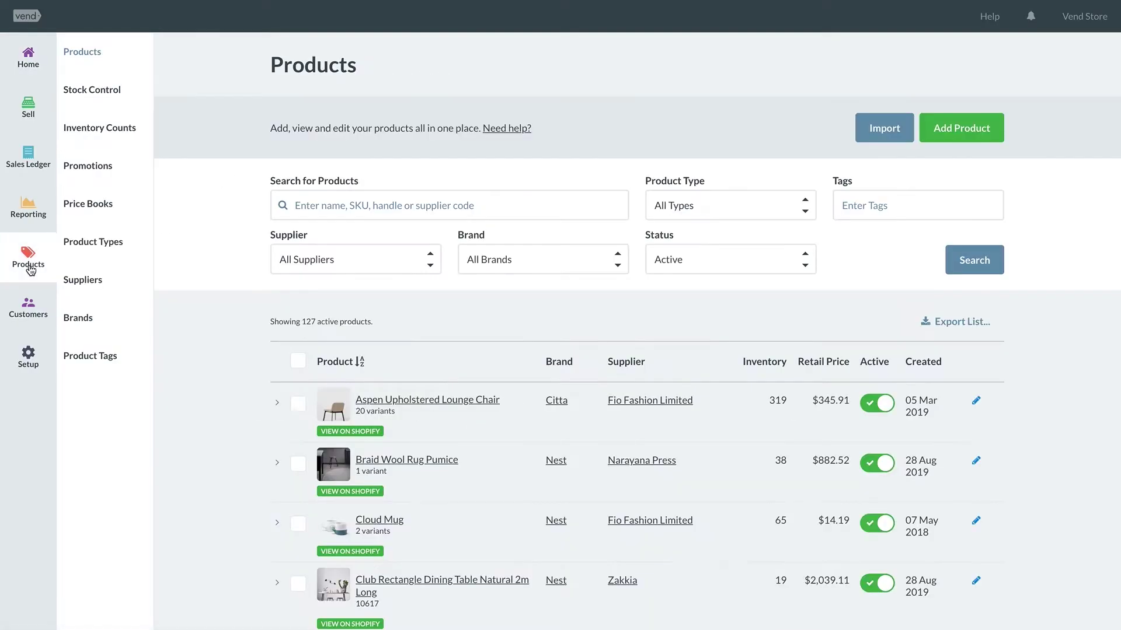
left_click(98, 99)
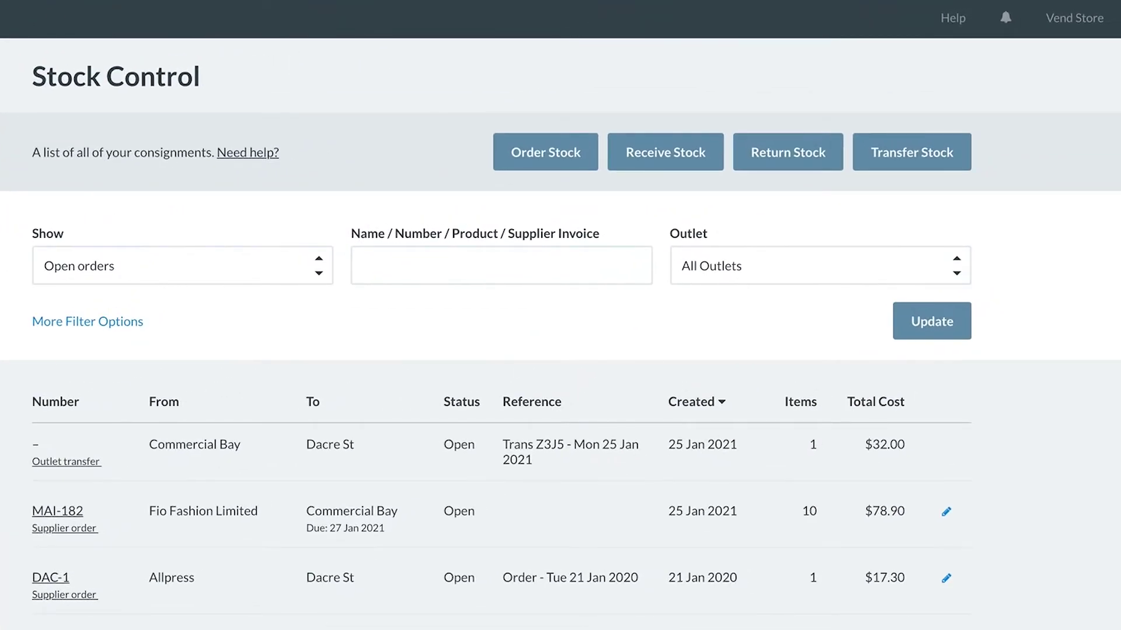
Step: Filter the consignment list to Sent orders and refresh it
left_click(168, 269)
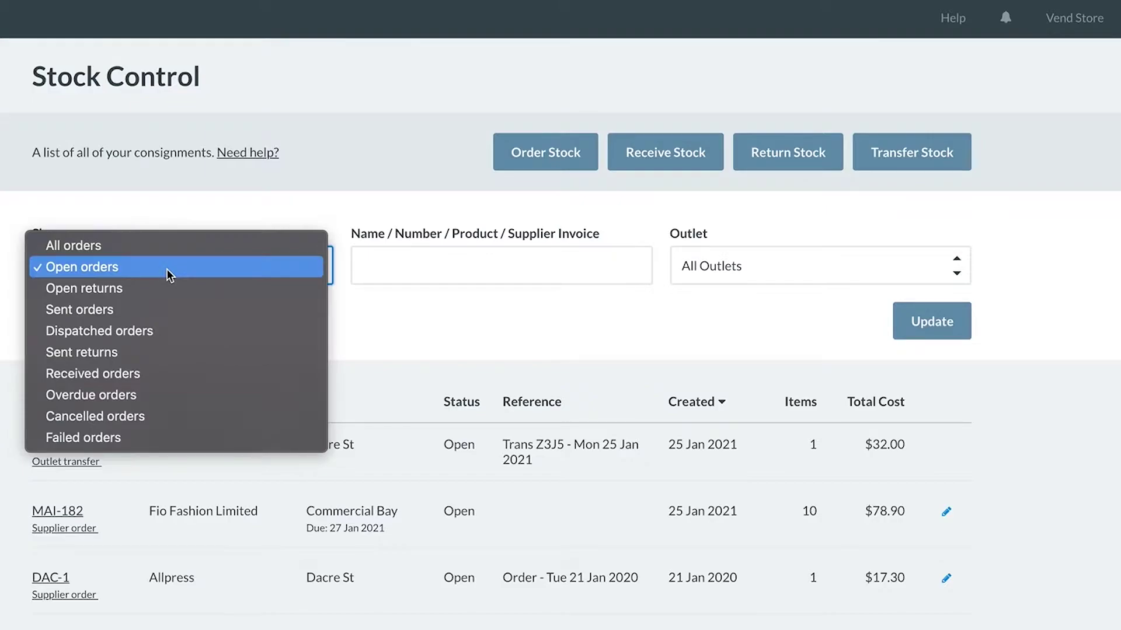
left_click(159, 309)
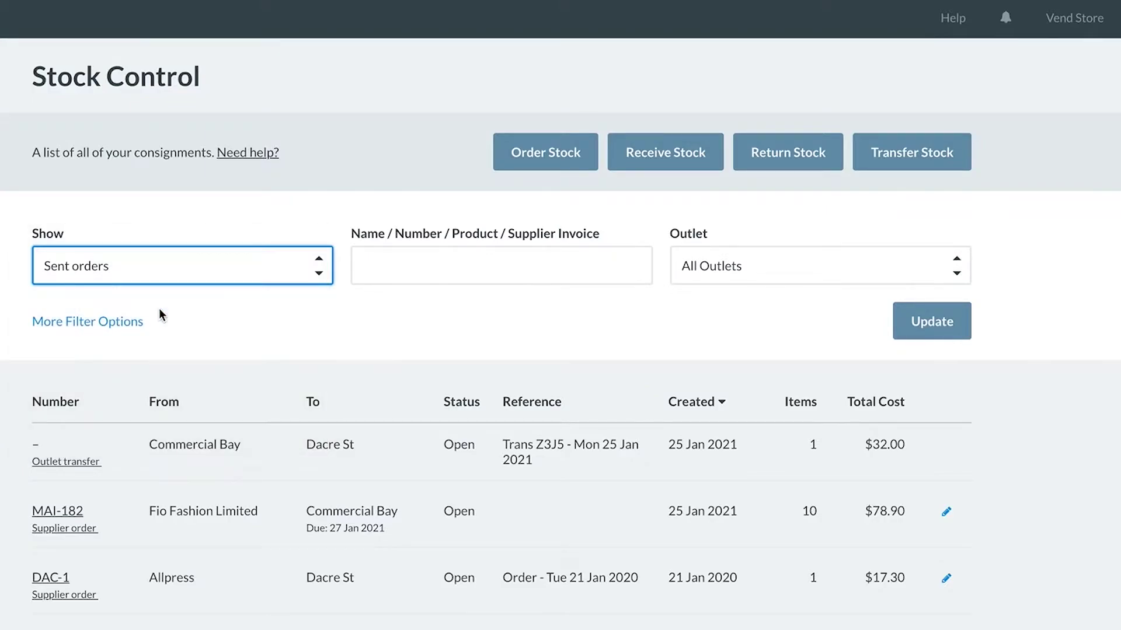
left_click(935, 326)
scroll(937, 327, "down", 5)
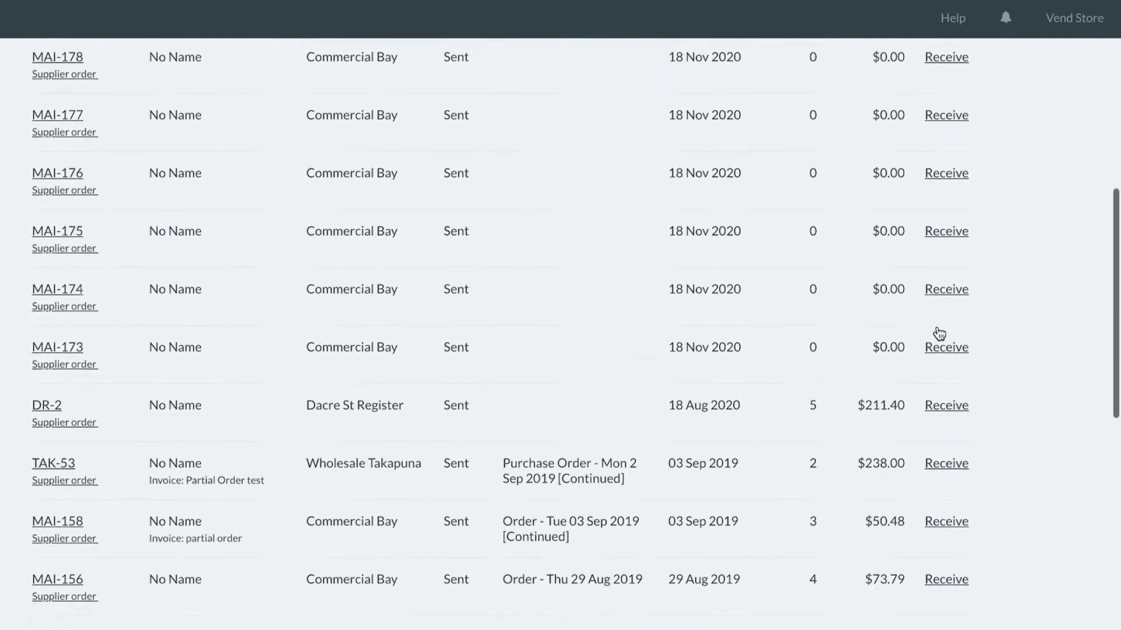
scroll(938, 333, "down", 3)
scroll(939, 334, "down", 1)
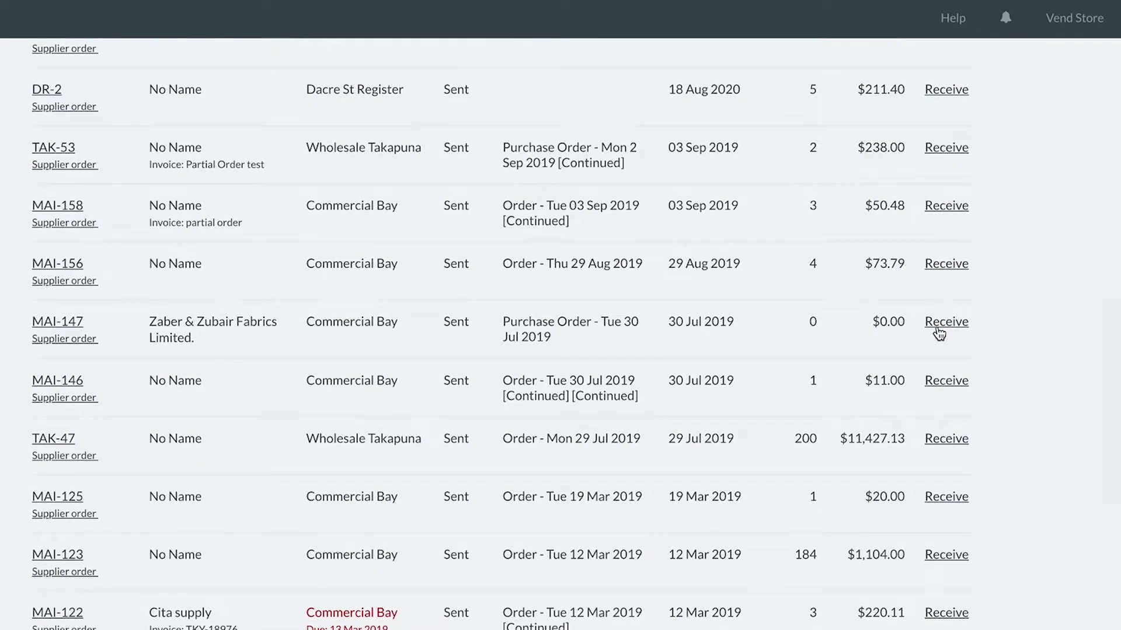
Step: Start receiving MAI-156 and enter received quantities 5, 7, 10 and 2 for the four products
left_click(947, 265)
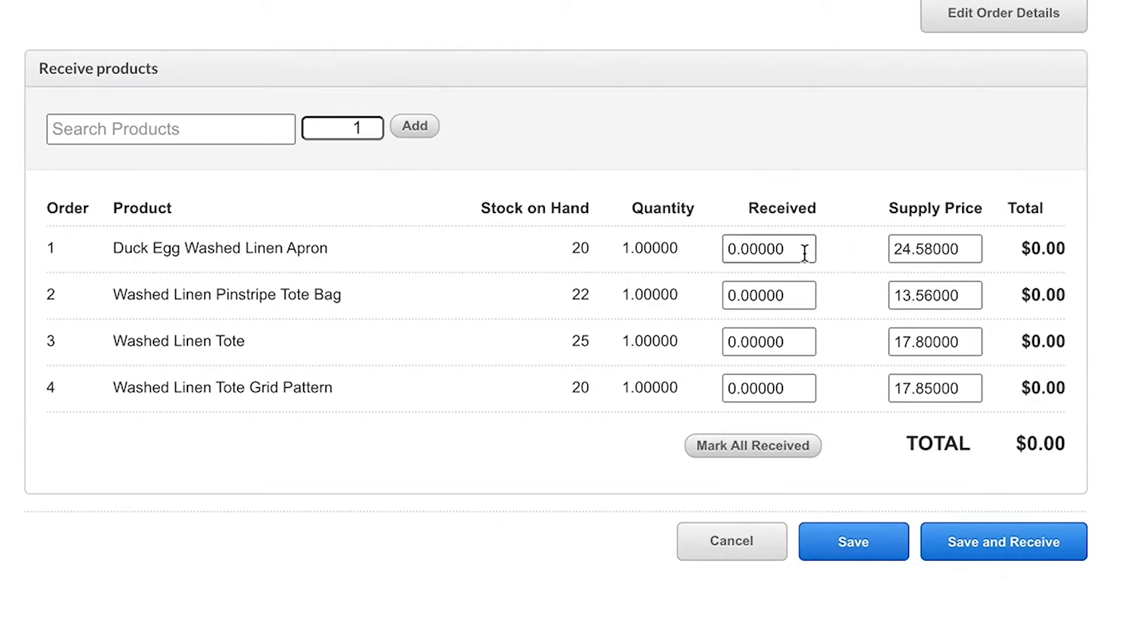
left_click(785, 391)
type("5")
key("Tab")
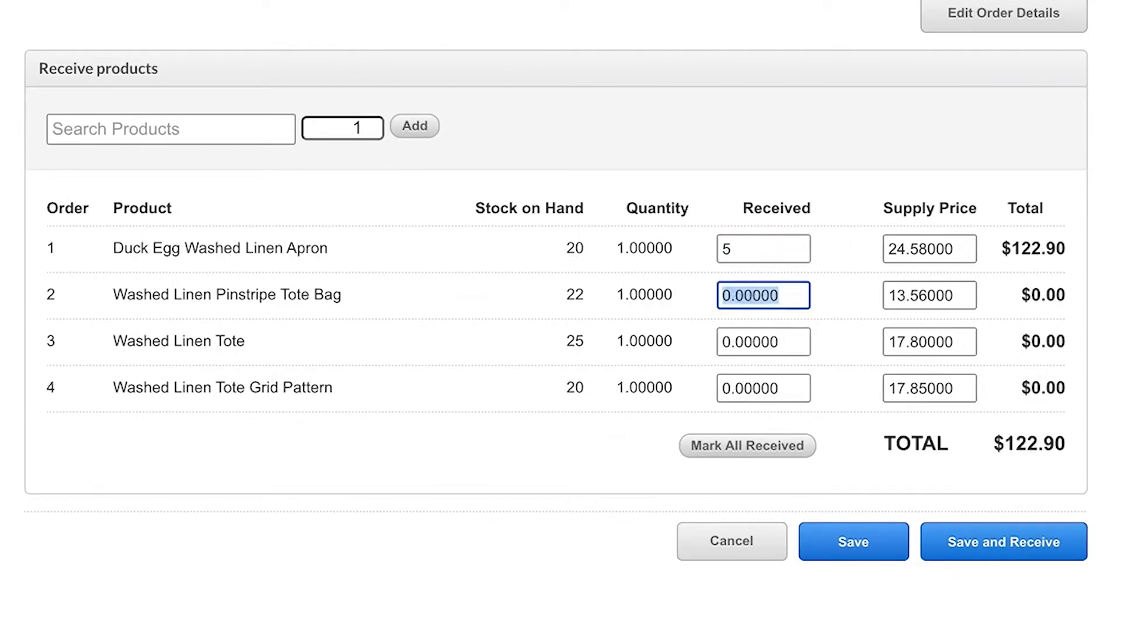
type("7")
key("Tab")
type("10")
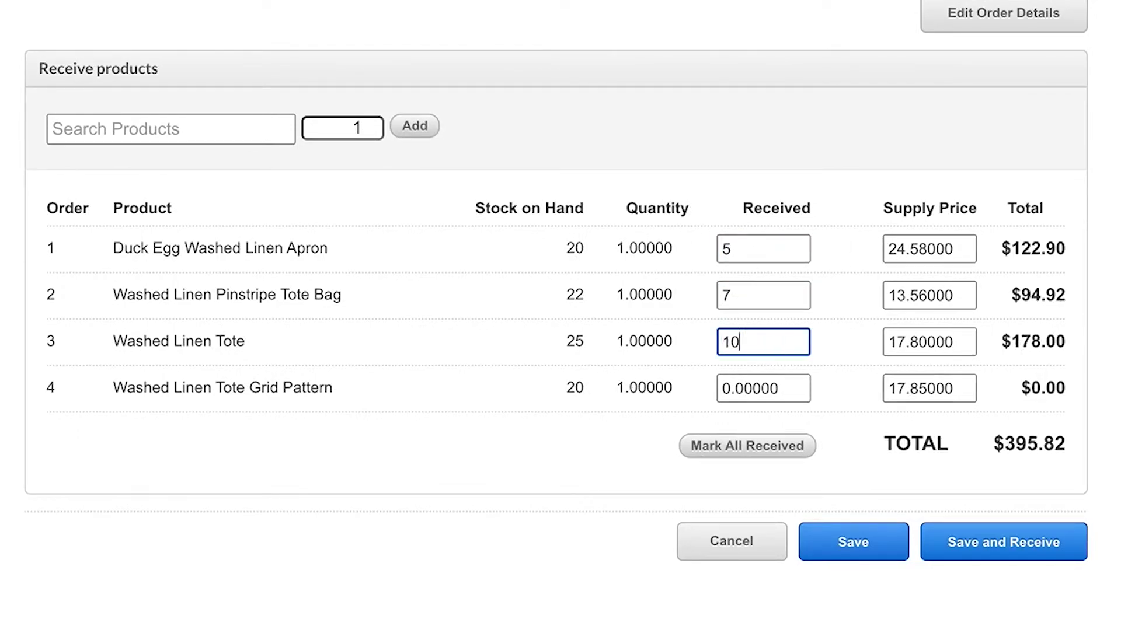
key("Tab")
type("2")
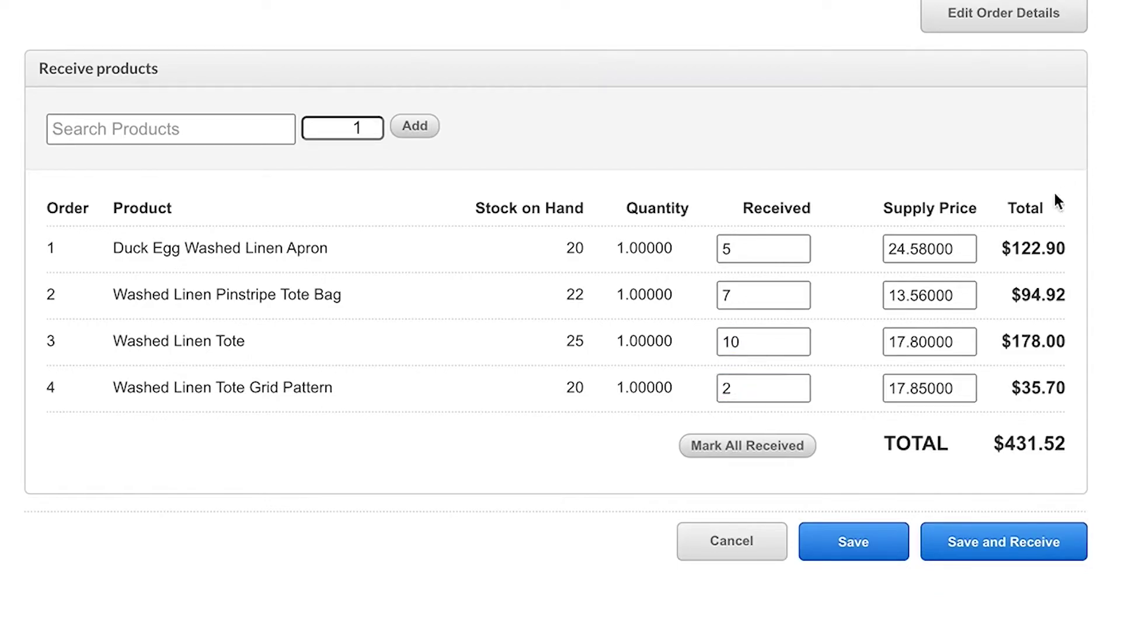
Step: Enter supply prices 49, 19, 14 and 14, then save the order as received ($546)
left_click(961, 250)
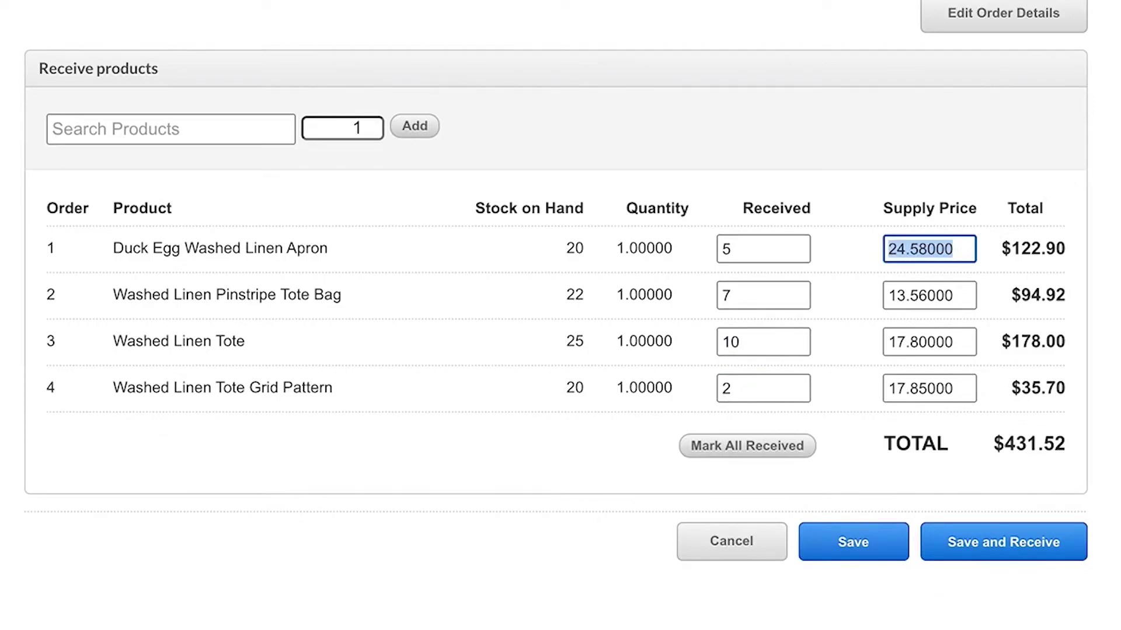
type("49")
key("Tab")
type("19")
key("Tab")
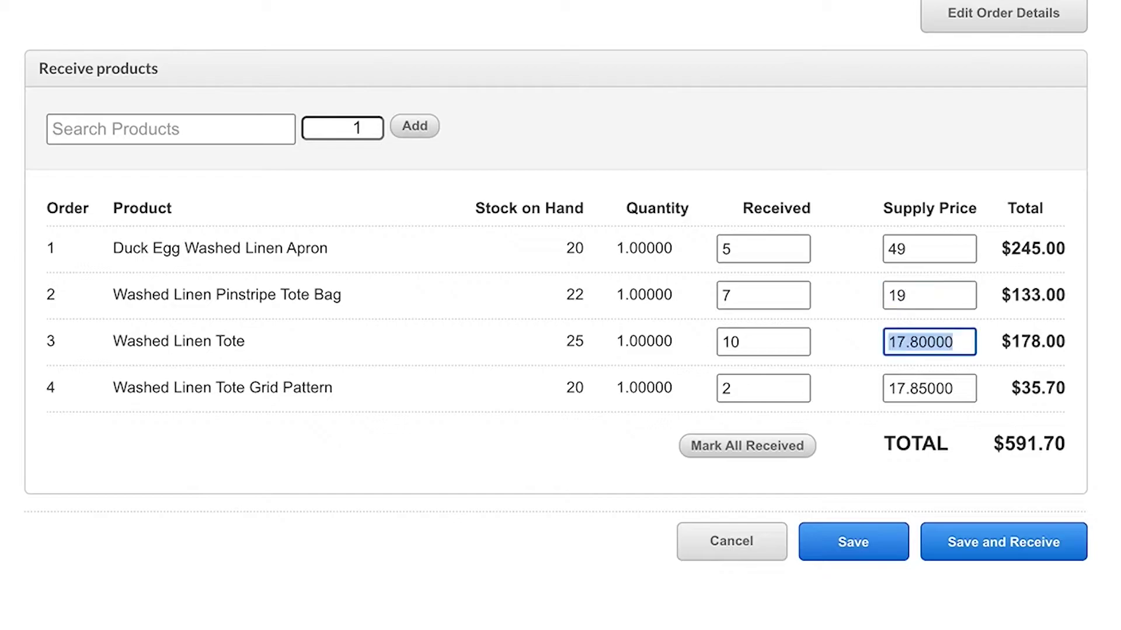
type("14")
key("Tab")
type("14")
key("Tab")
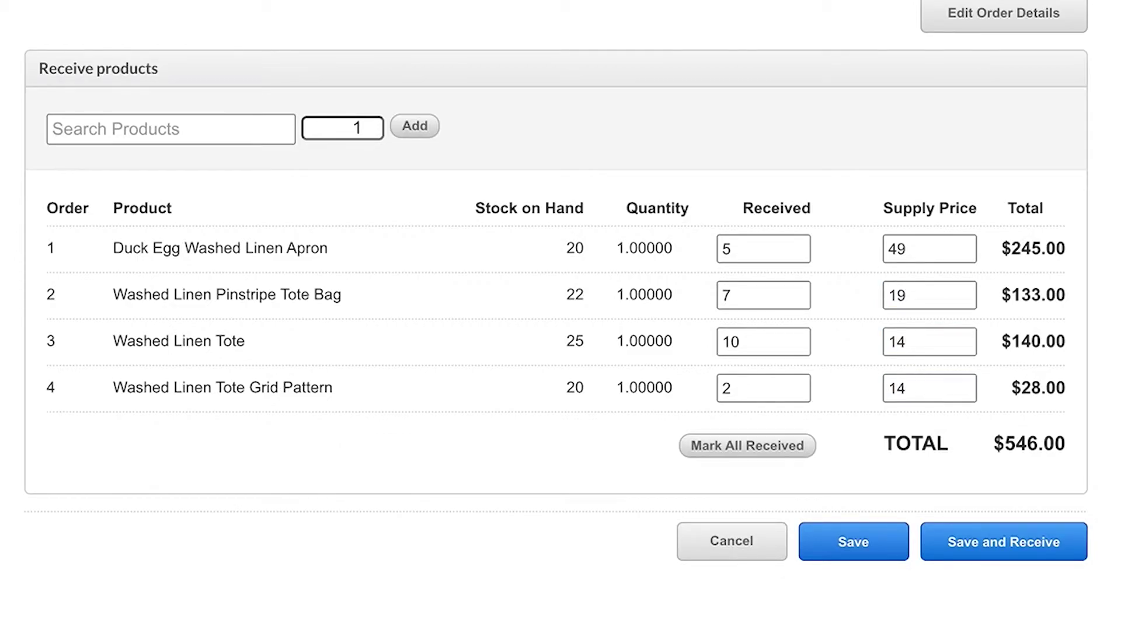
left_click(988, 556)
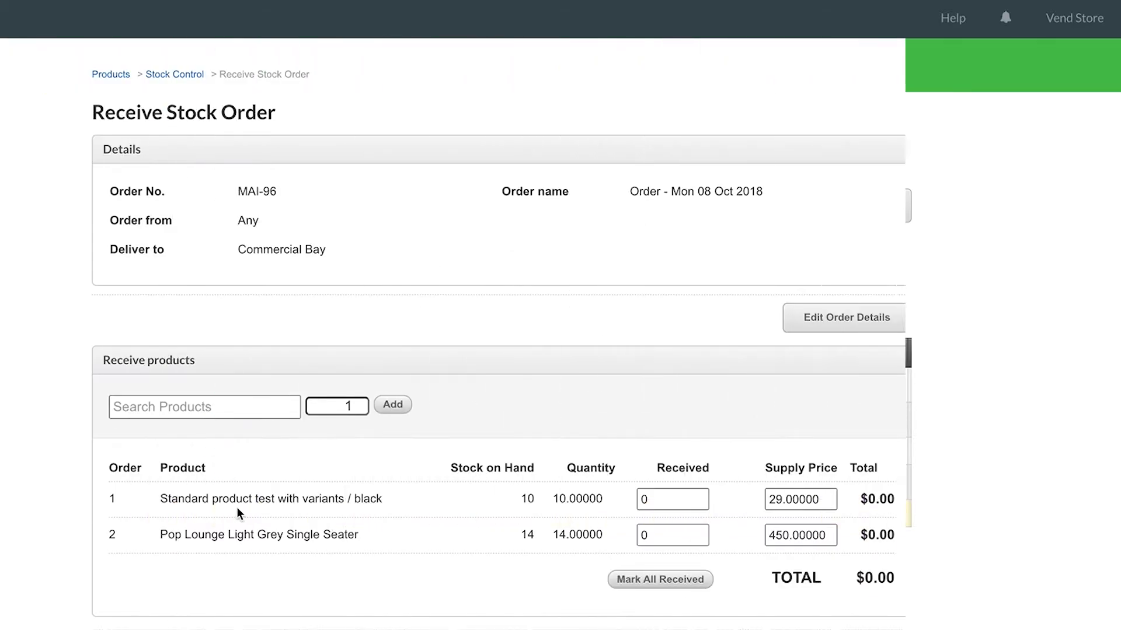
Step: Record 2 units received on MAI-96 and submit it, reaching the incomplete-order prompt
left_click(645, 499)
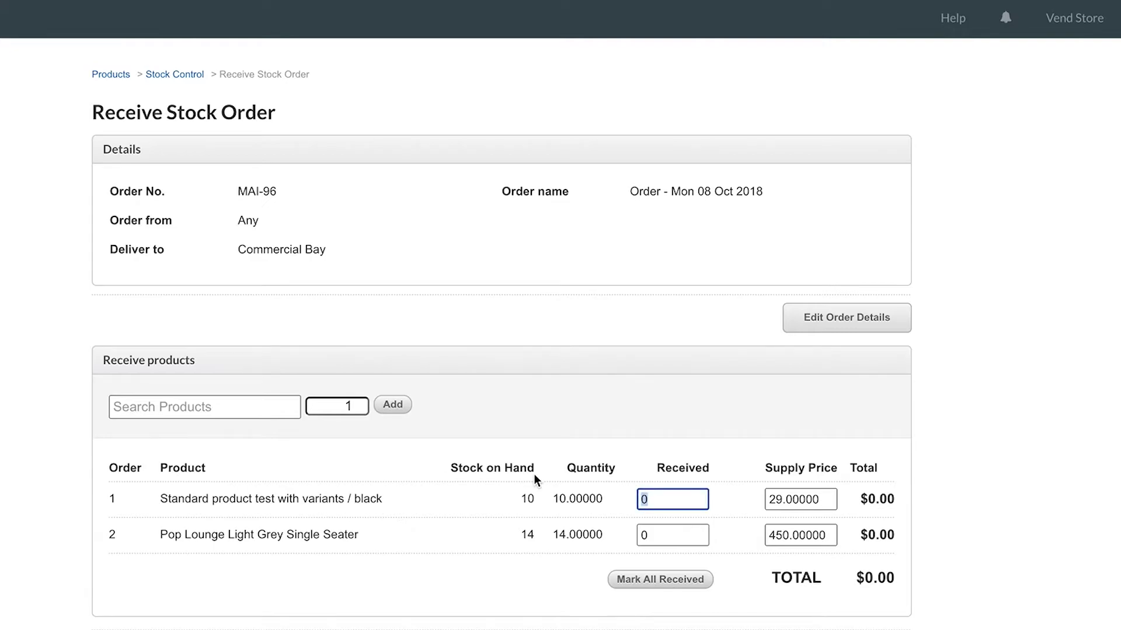
type("2")
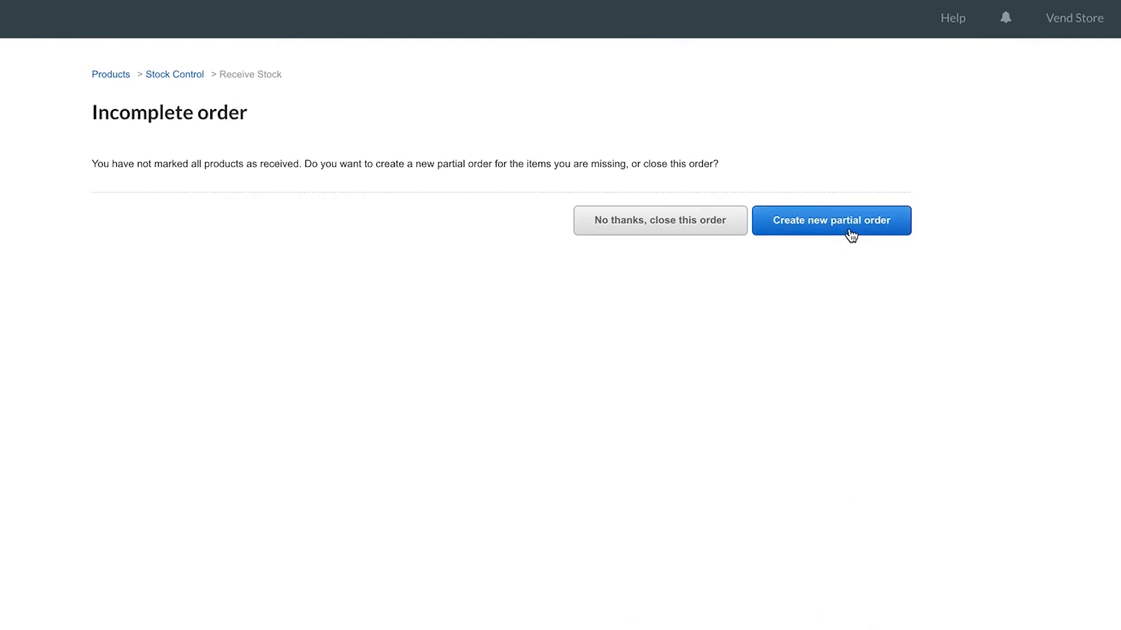
left_click(668, 229)
Step: Create follow-up partial order MAI-188 for the 22 missing units of MAI-96
left_click(823, 234)
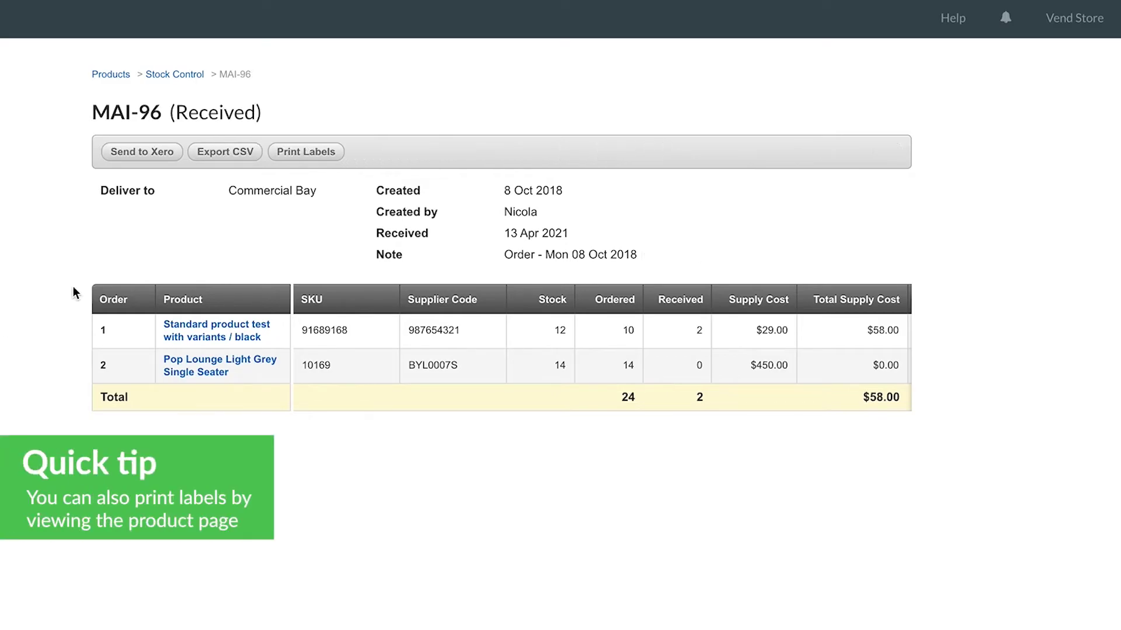
Step: Generate the barcode label sheet for the two units received on MAI-96
left_click(305, 152)
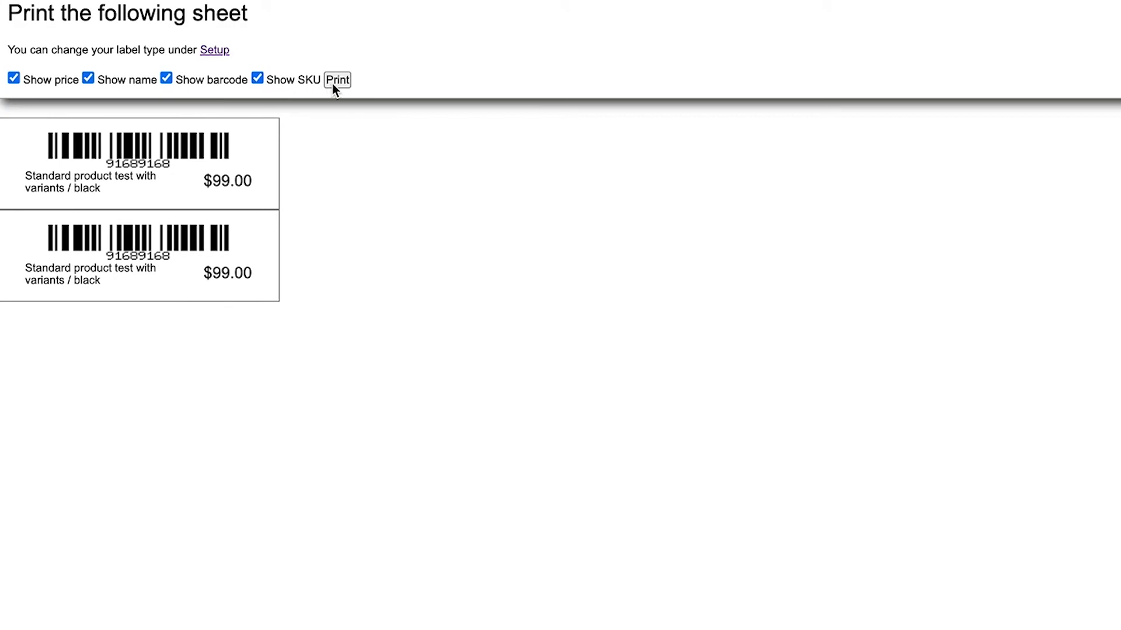
Step: Print the label sheet and list the label printer formats in General Setup
left_click(337, 79)
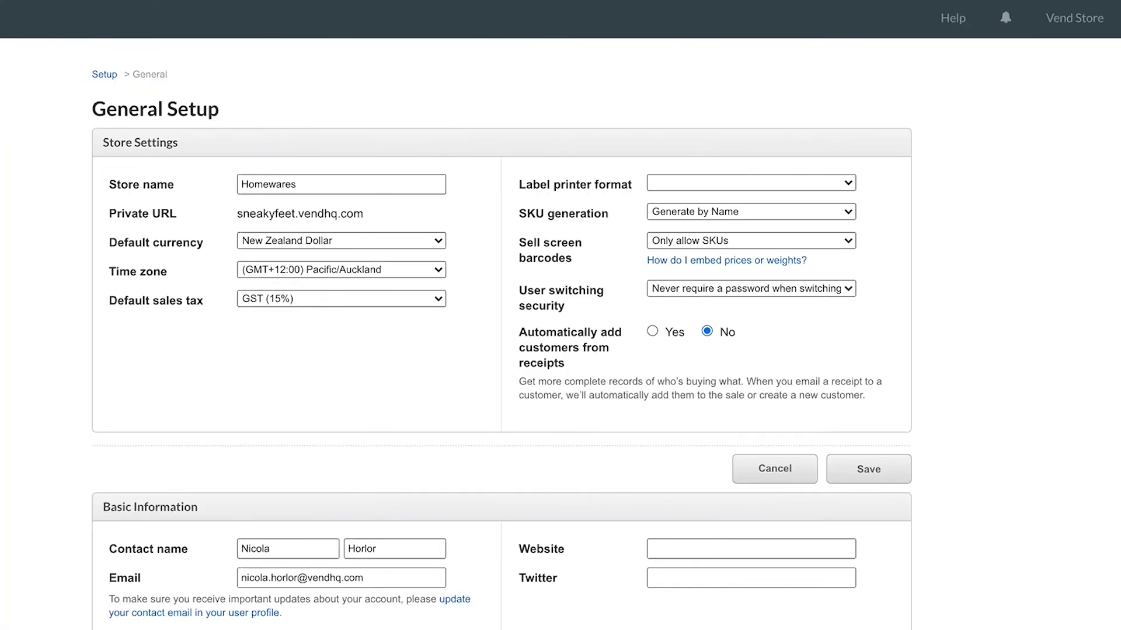
left_click(762, 186)
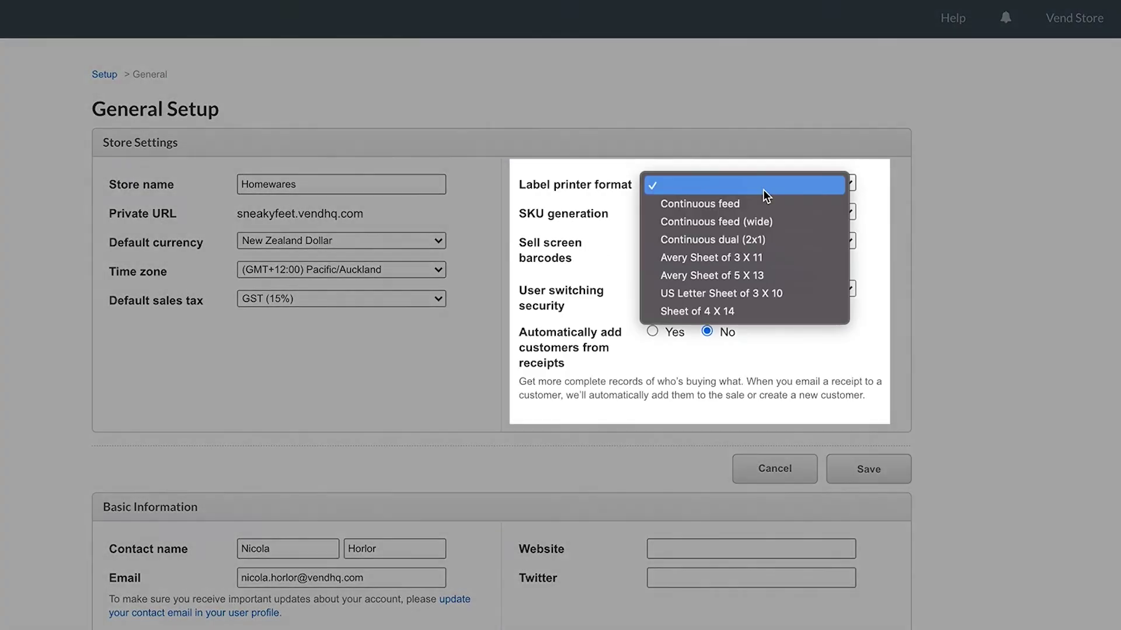